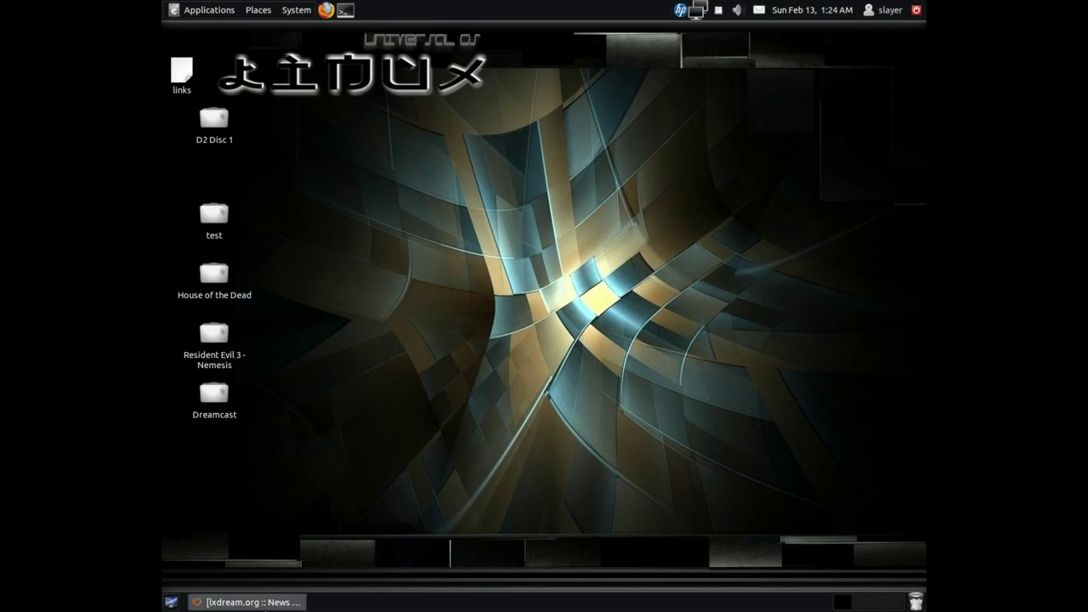
# Step: Download the Debian i386 package lxdream_0.9.1_i386.deb from the lxdream.org Download page, saving the file
pyautogui.click(270, 603)
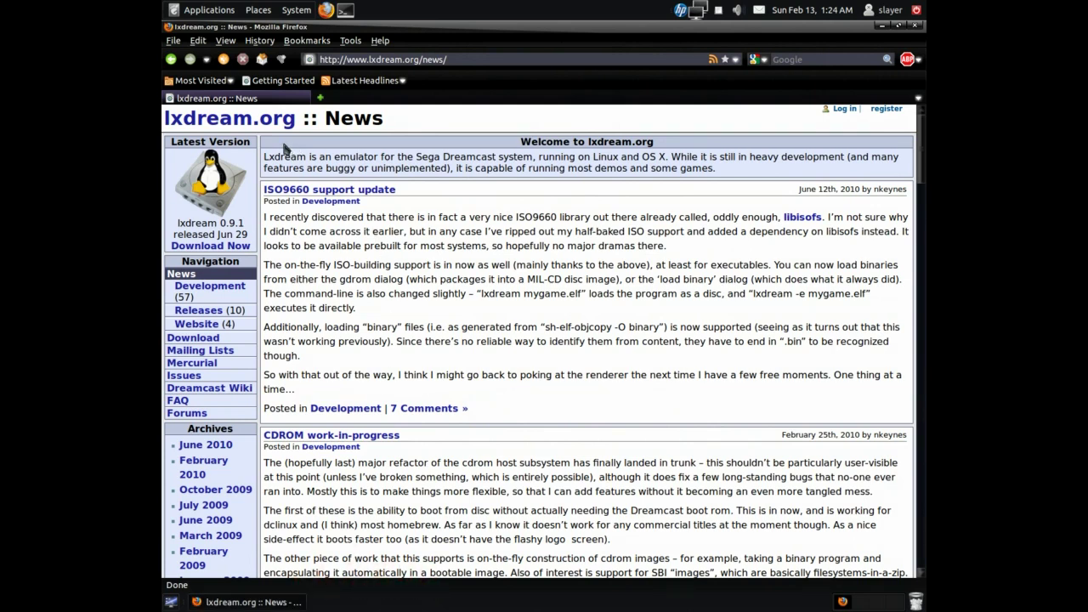
pyautogui.moveTo(282, 139)
pyautogui.mouseDown()
pyautogui.moveTo(278, 124)
pyautogui.moveTo(280, 145)
pyautogui.mouseUp()
pyautogui.click(192, 338)
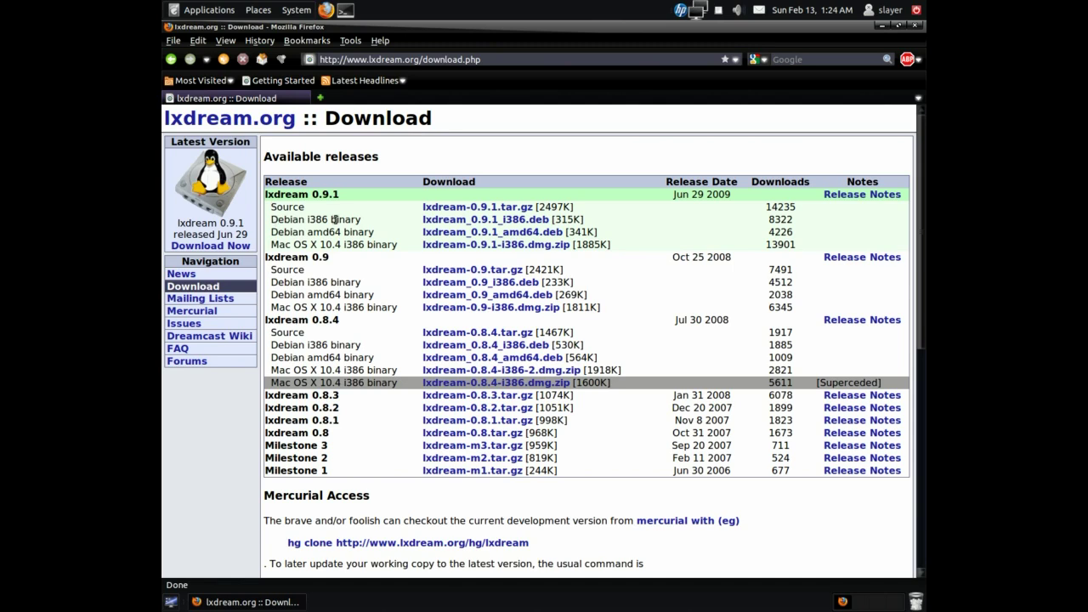
pyautogui.click(441, 225)
pyautogui.click(476, 219)
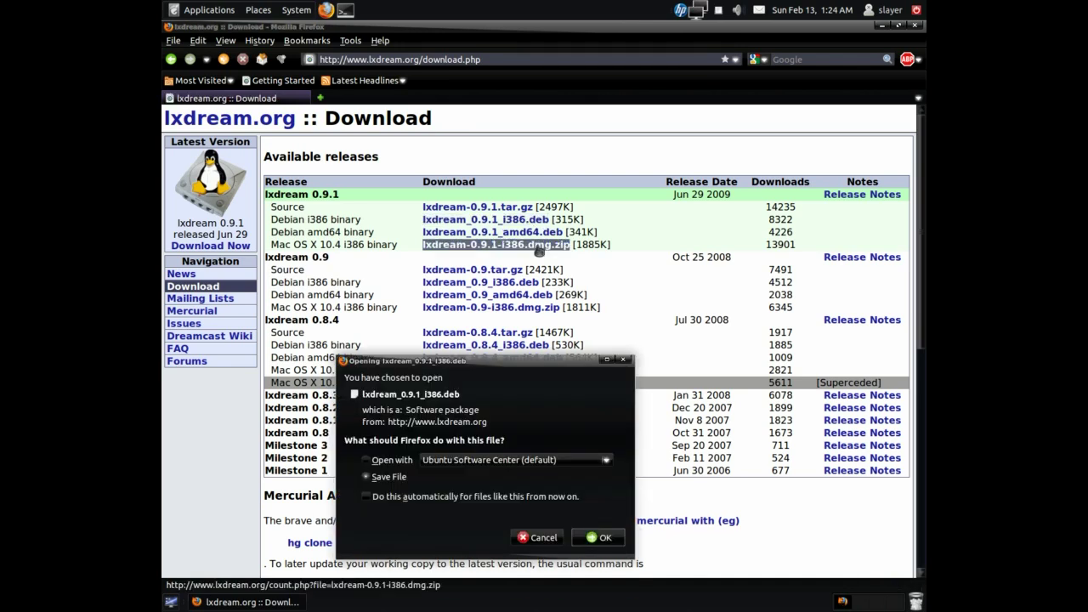
pyautogui.click(600, 536)
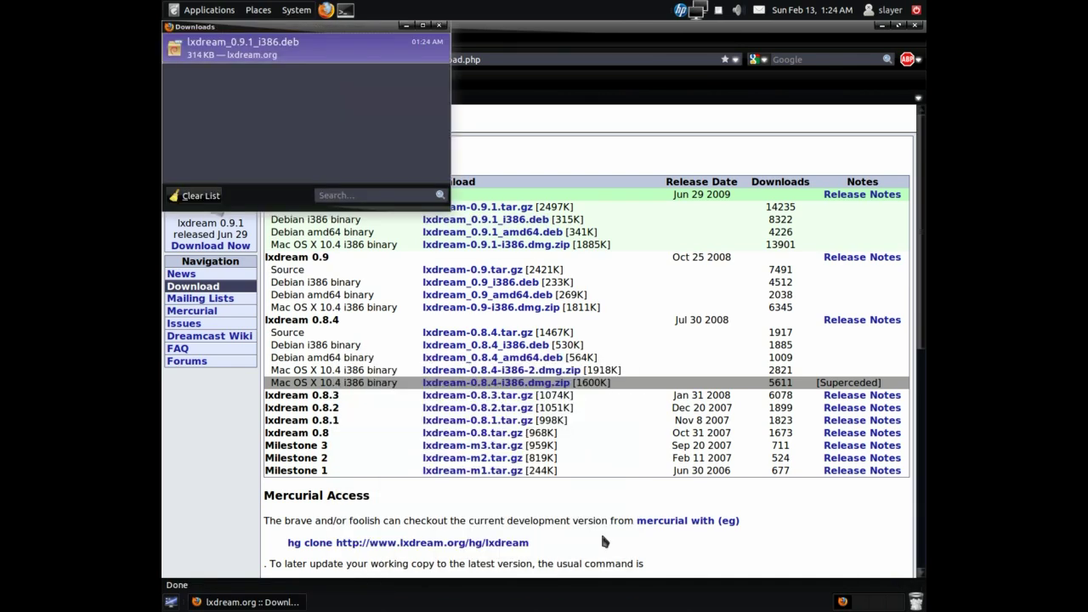
# Step: Clear the finished downloads list, close it and minimize the browser
pyautogui.click(213, 196)
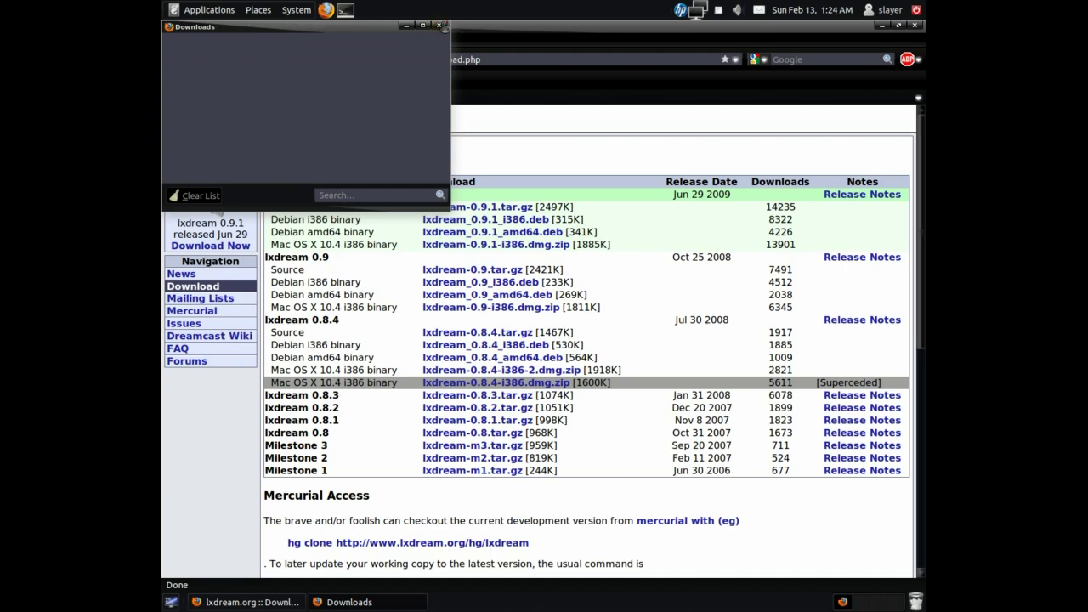
pyautogui.click(440, 26)
pyautogui.click(885, 25)
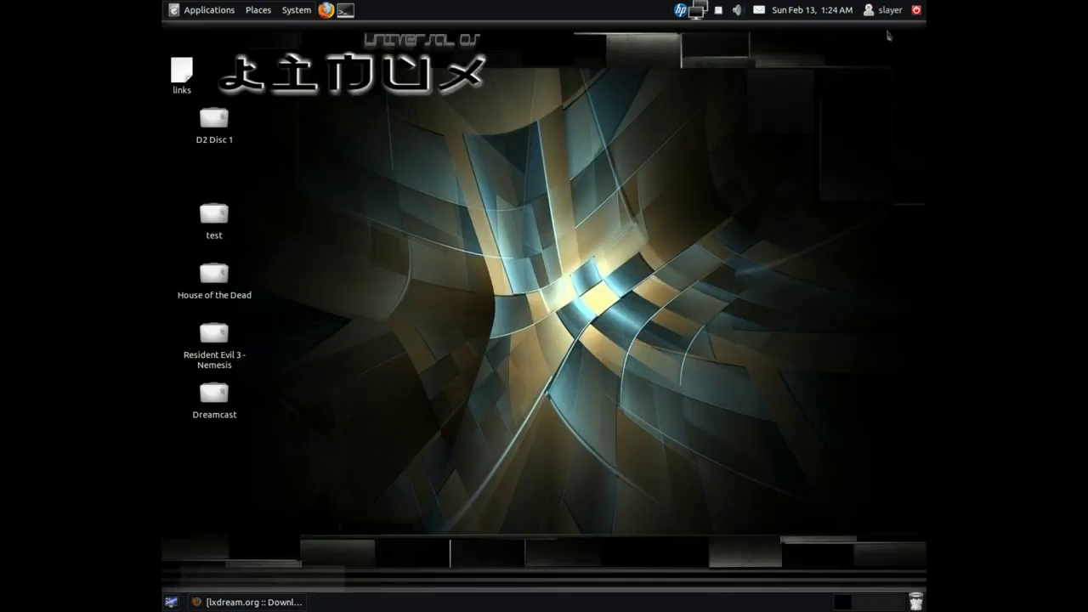
# Step: Move lxdream_0.9.1_i386.deb from the Downloads folder to the desktop and view its package page in Ubuntu Software Center
pyautogui.click(248, 15)
pyautogui.click(279, 112)
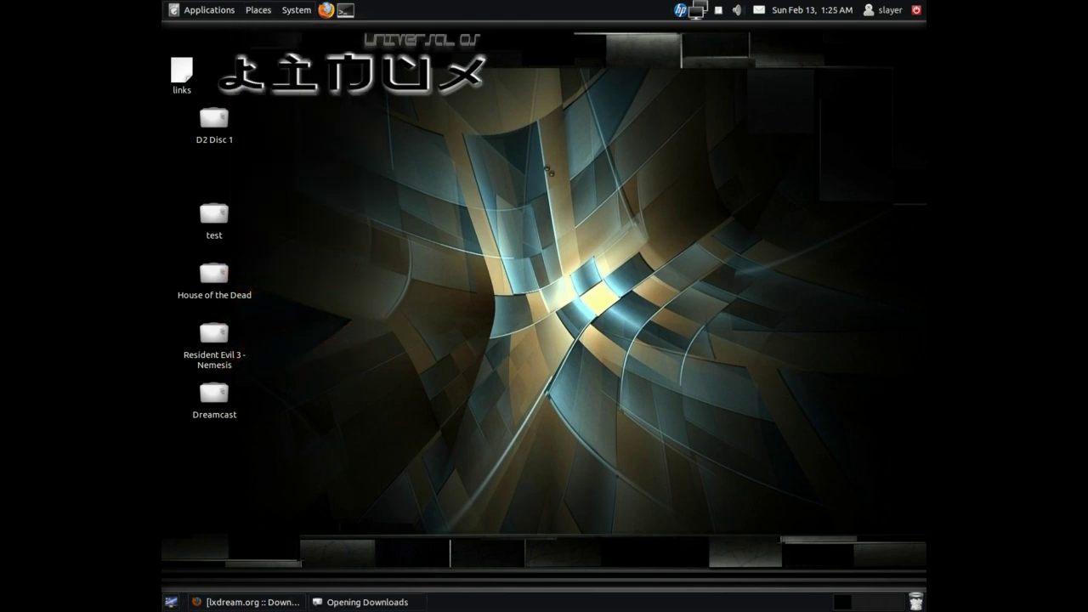
pyautogui.moveTo(551, 208); pyautogui.dragTo(342, 439)
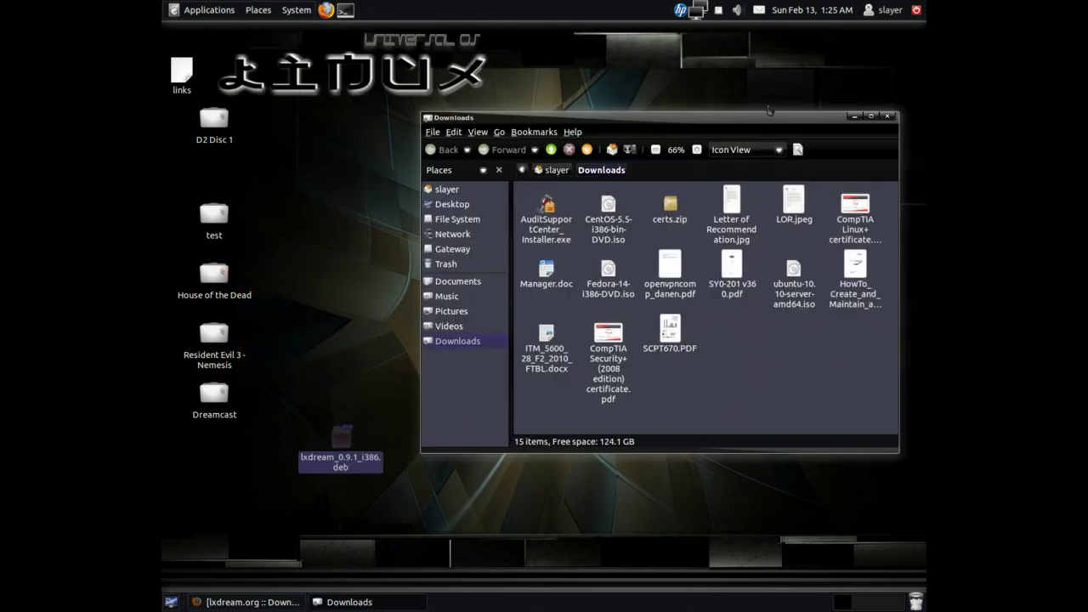
pyautogui.click(888, 116)
pyautogui.doubleClick(344, 438)
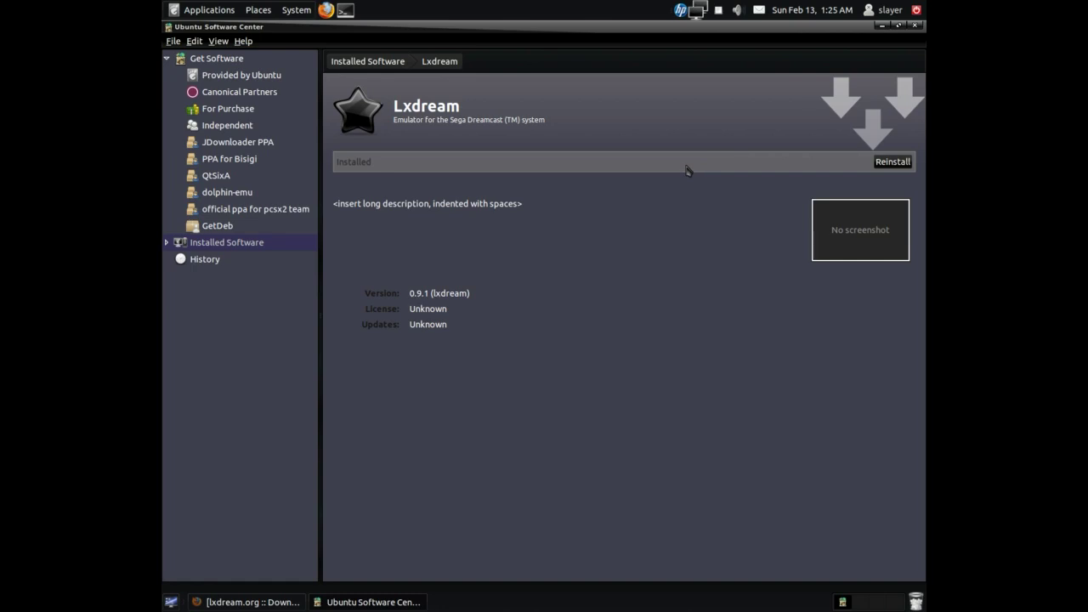
pyautogui.click(915, 25)
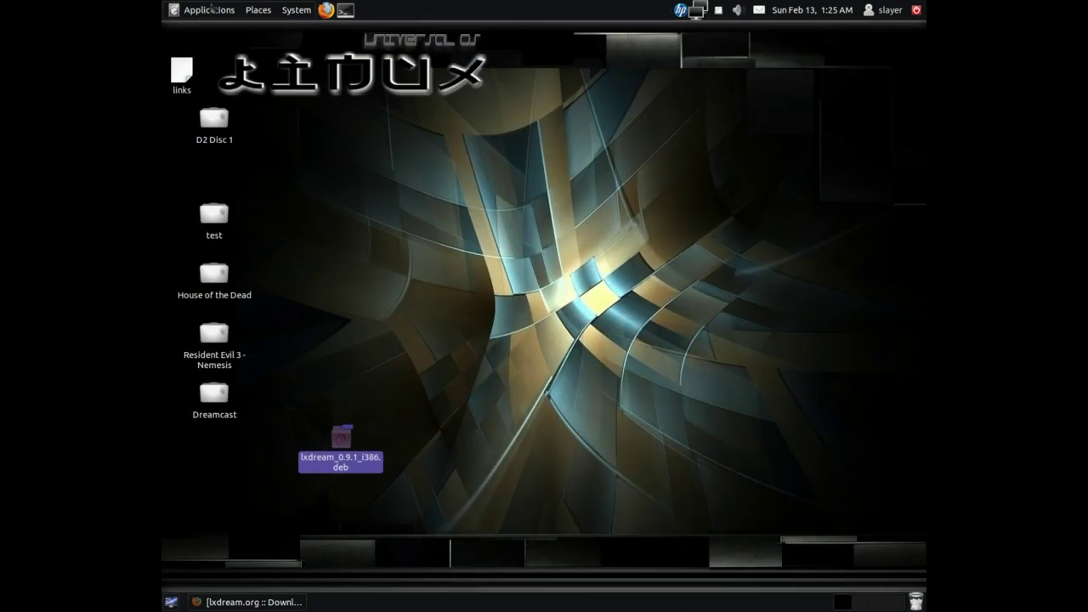
# Step: Launch the lxdream emulator from the installed games
pyautogui.click(211, 8)
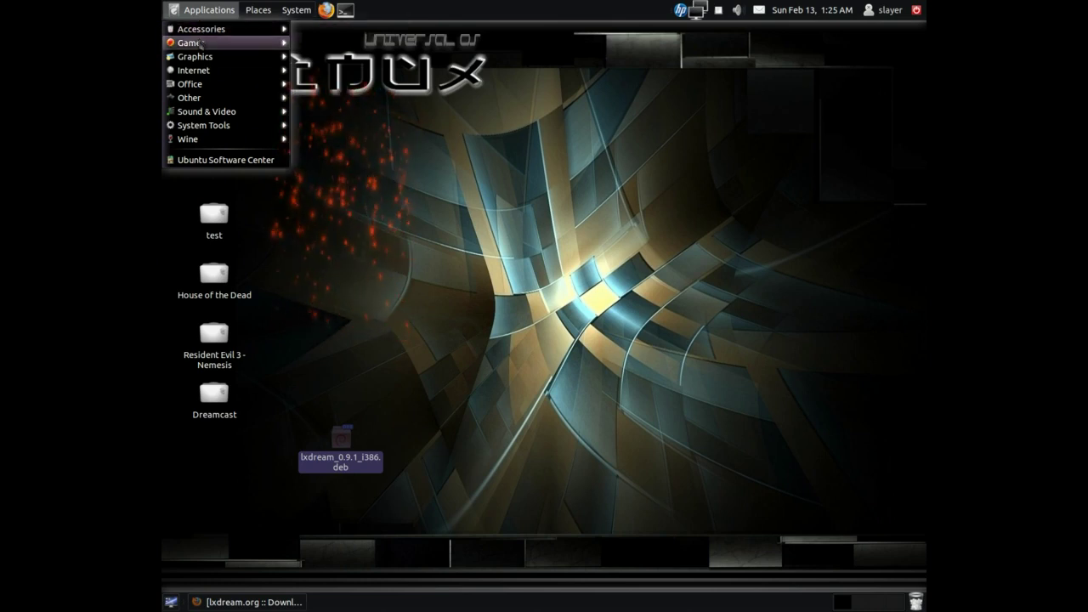
pyautogui.moveTo(200, 43)
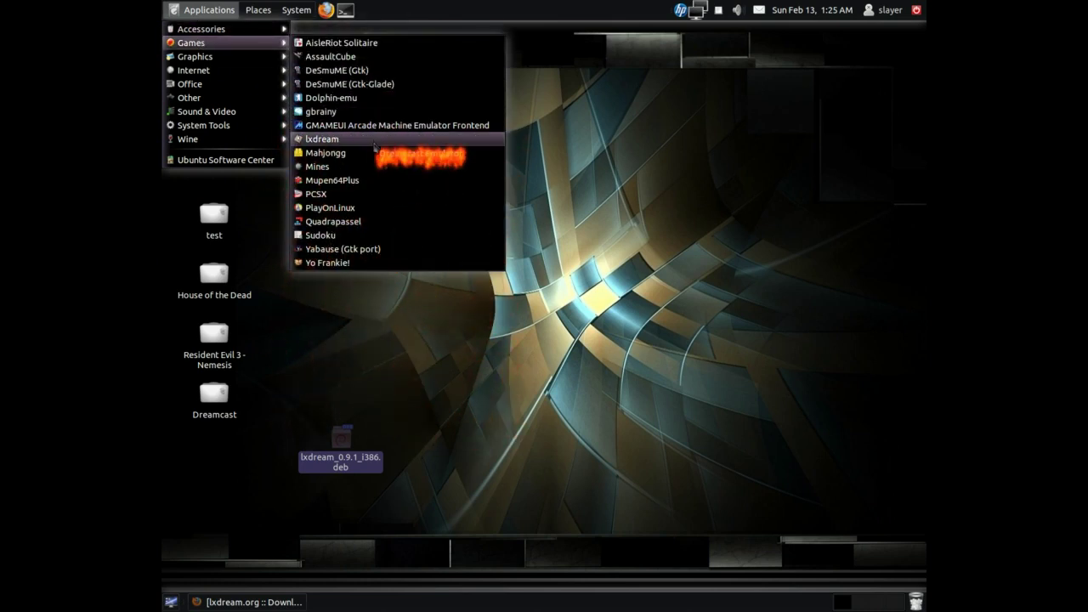
pyautogui.click(339, 142)
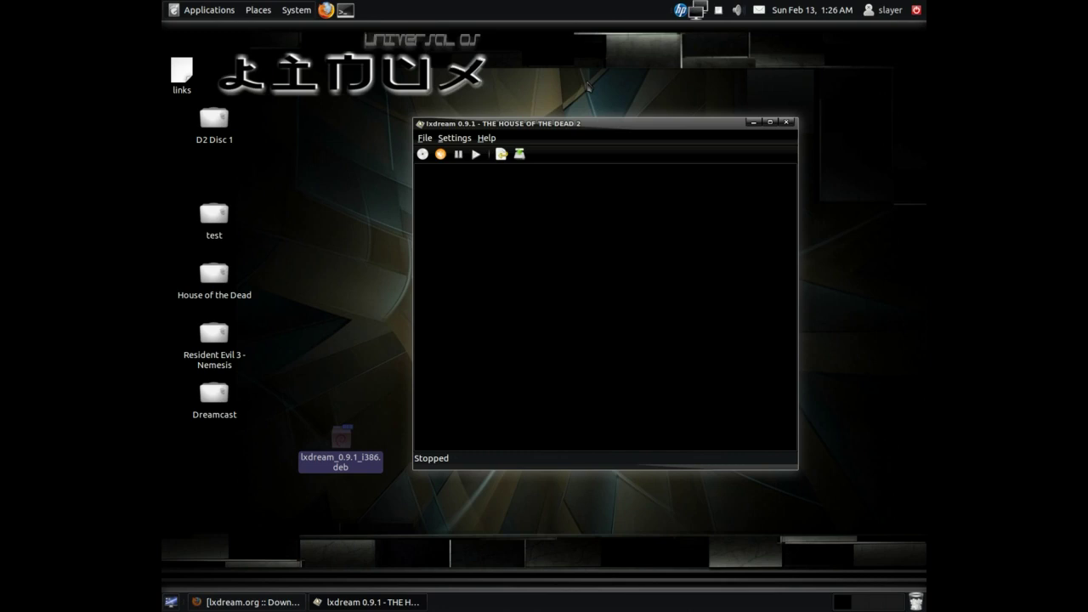
# Step: Examine the bios folder inside the home folder's hidden .lxdream folder for the Dreamcast BIOS and flash files, and close the file manager
pyautogui.click(259, 10)
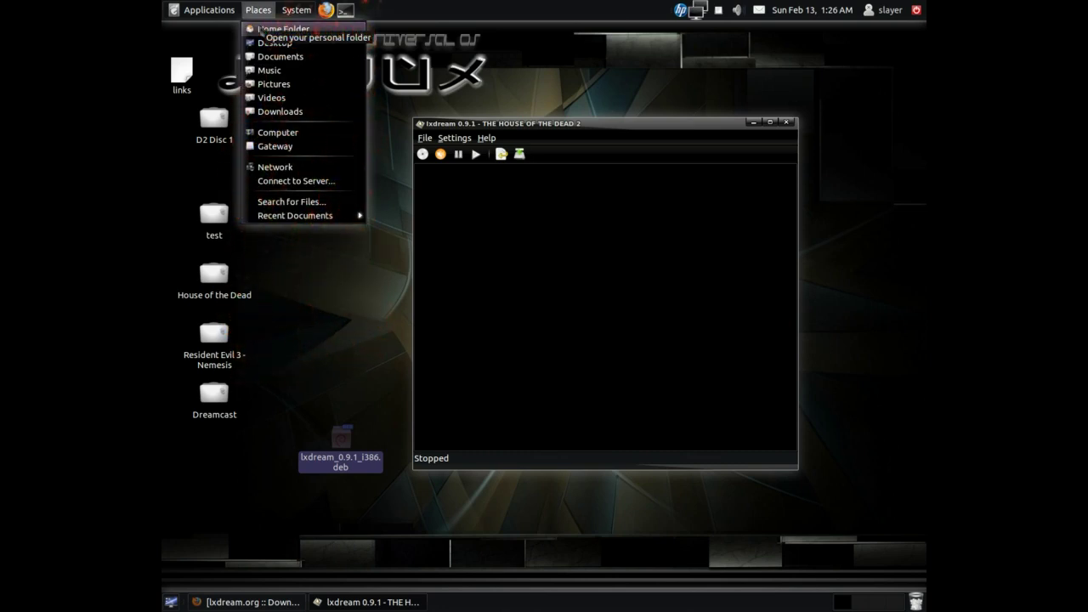
pyautogui.click(260, 29)
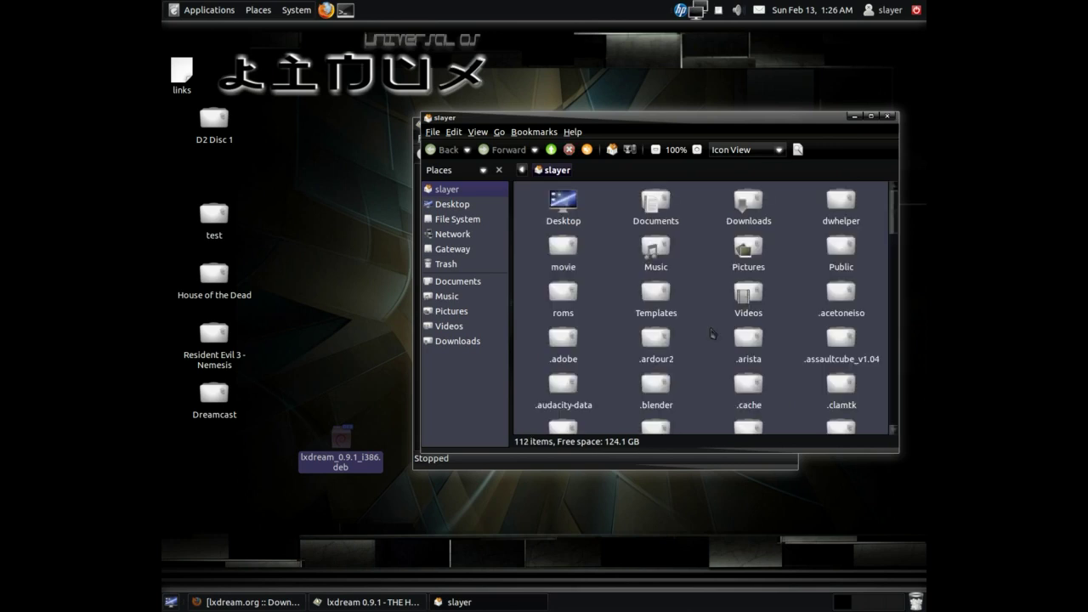
pyautogui.scroll(-1, 713, 333)
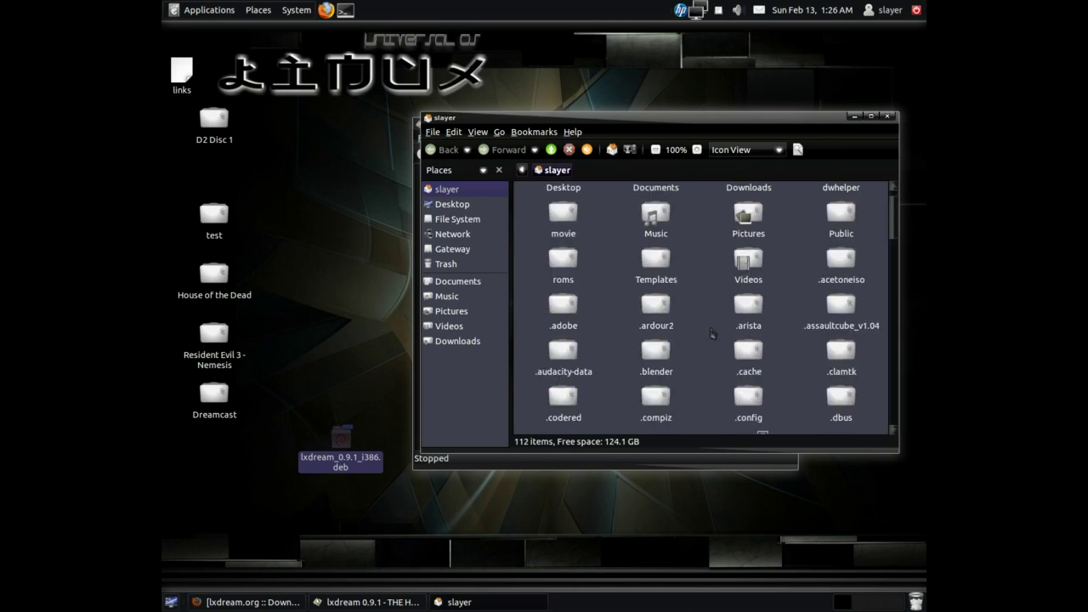
pyautogui.scroll(-4, 713, 334)
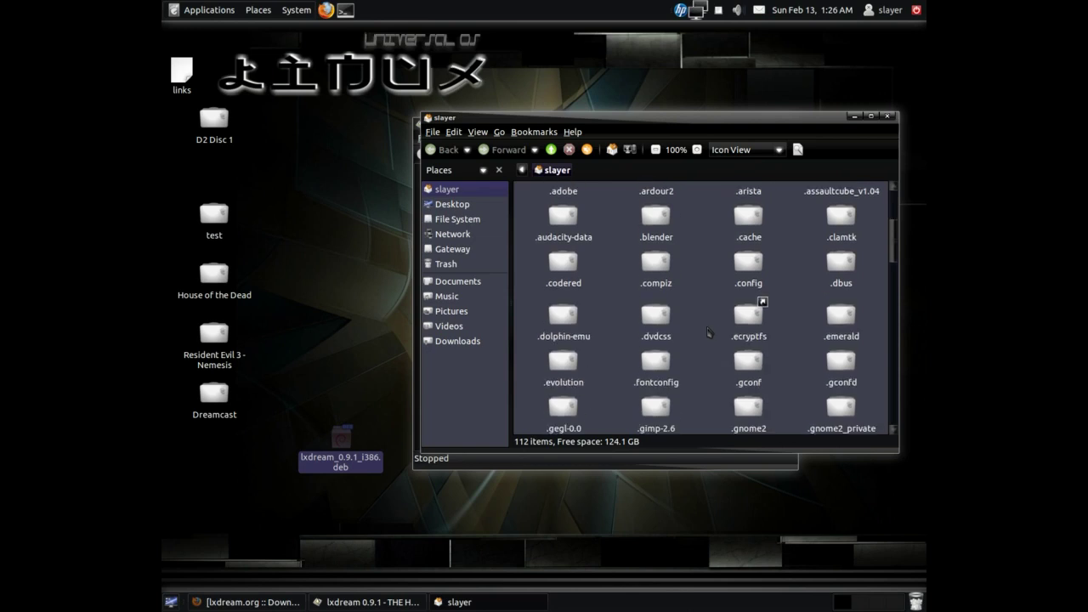
pyautogui.scroll(-2, 709, 332)
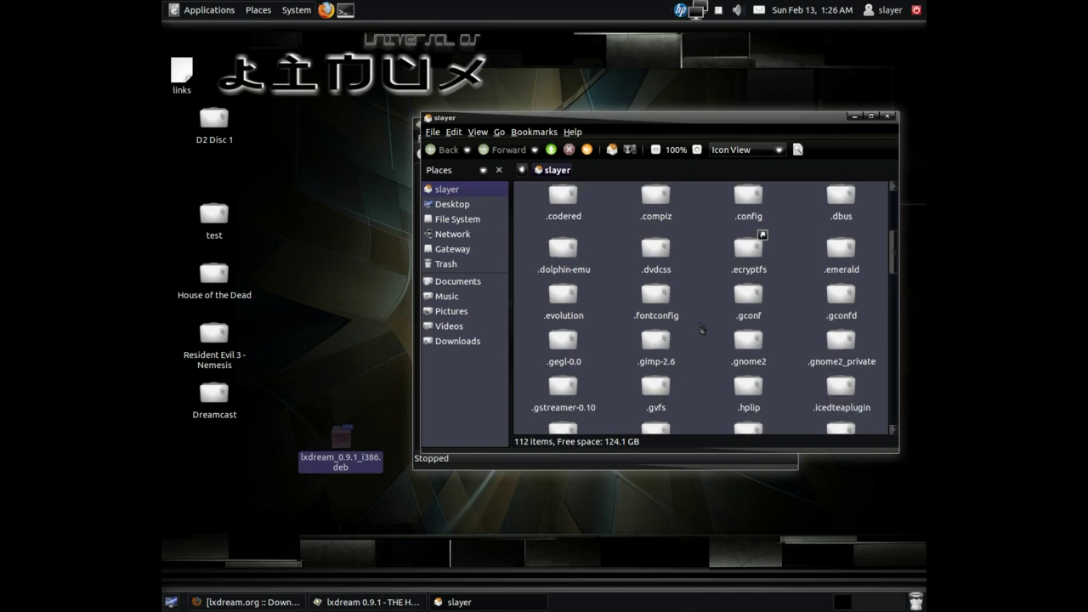
pyautogui.scroll(-1, 702, 329)
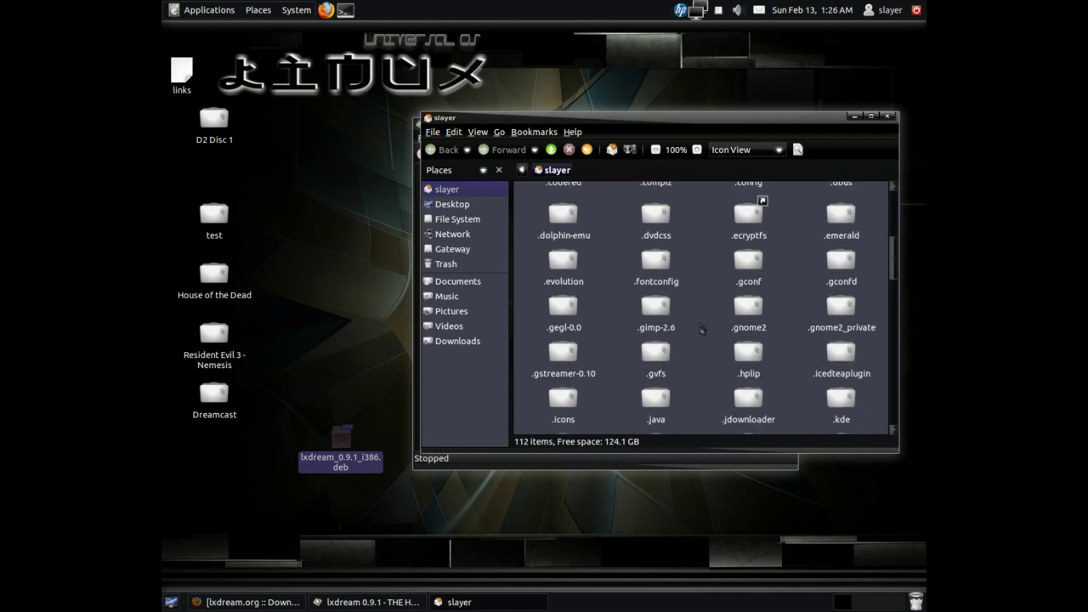
pyautogui.scroll(-2, 702, 329)
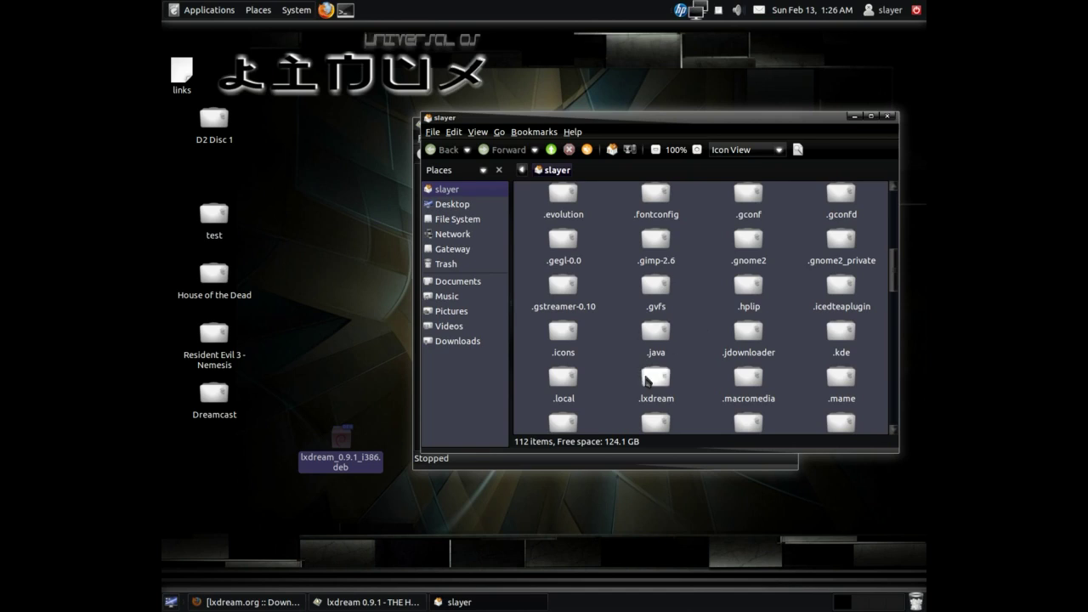
pyautogui.click(657, 379)
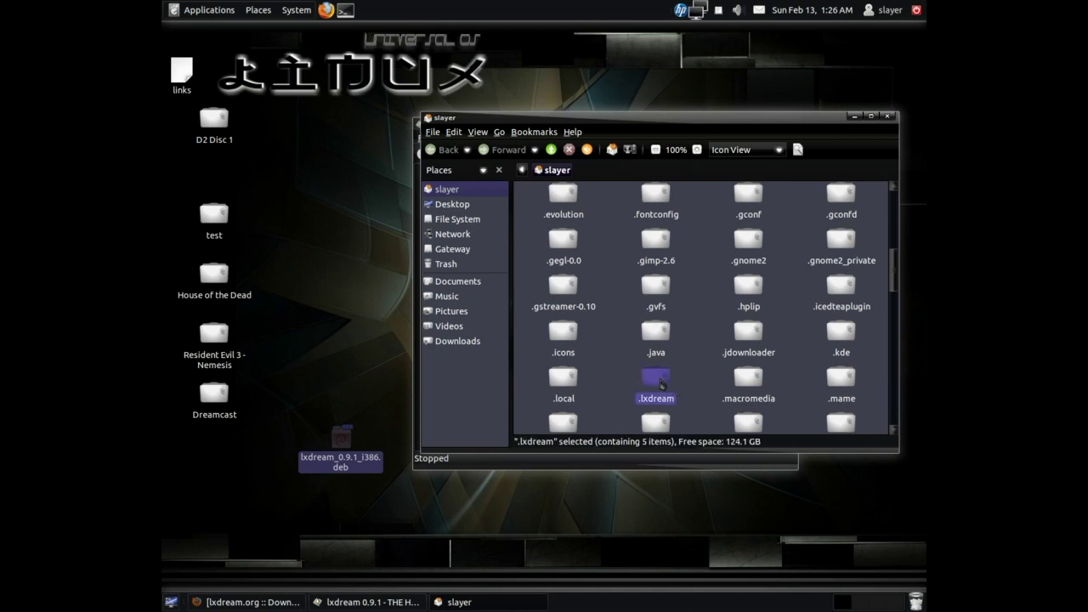
pyautogui.doubleClick(672, 387)
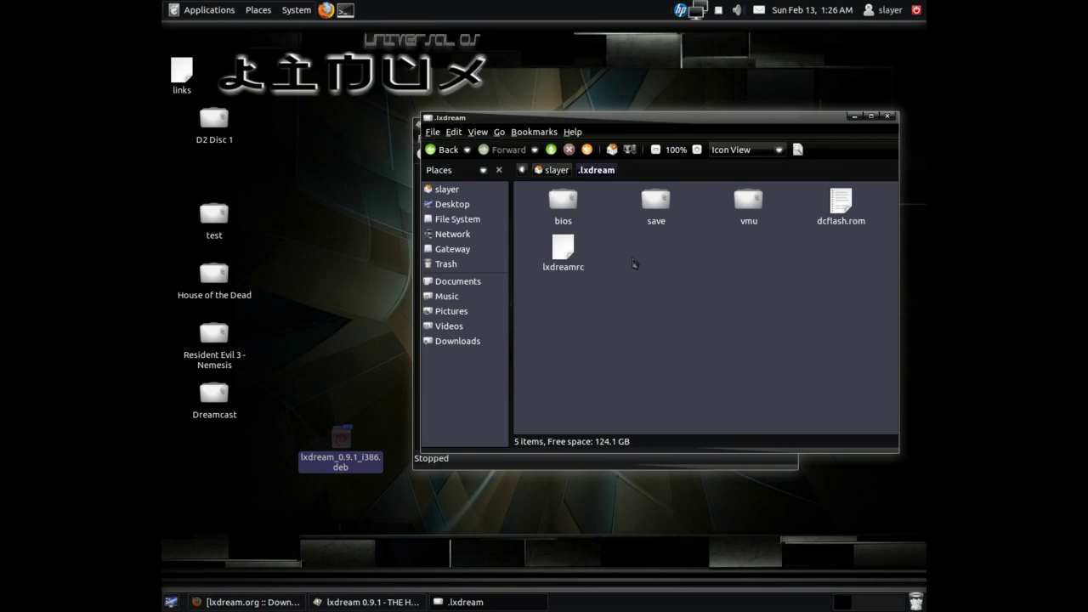
pyautogui.doubleClick(580, 204)
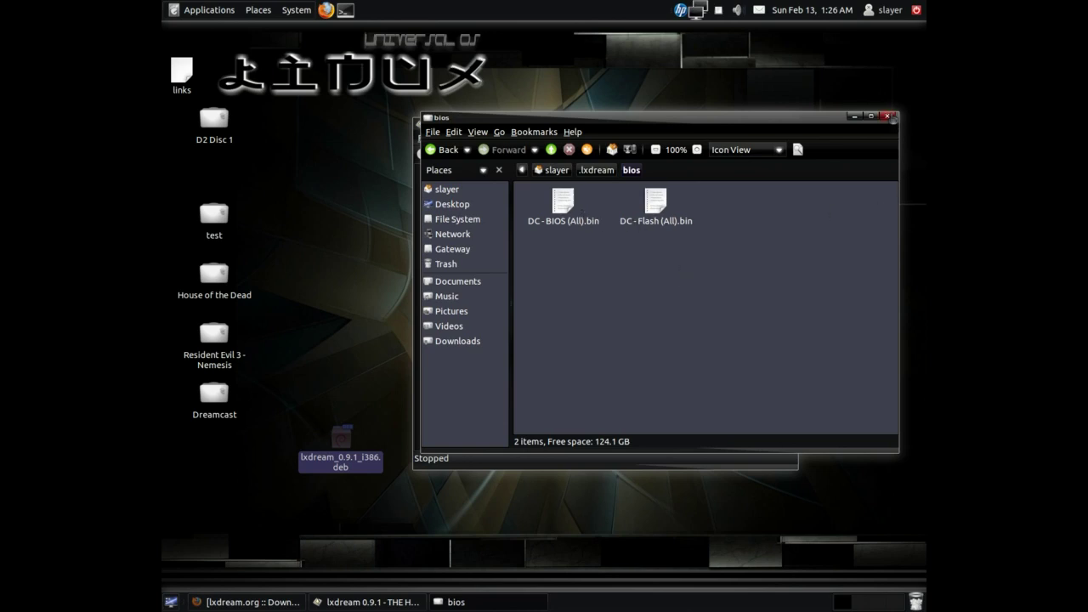
pyautogui.click(887, 117)
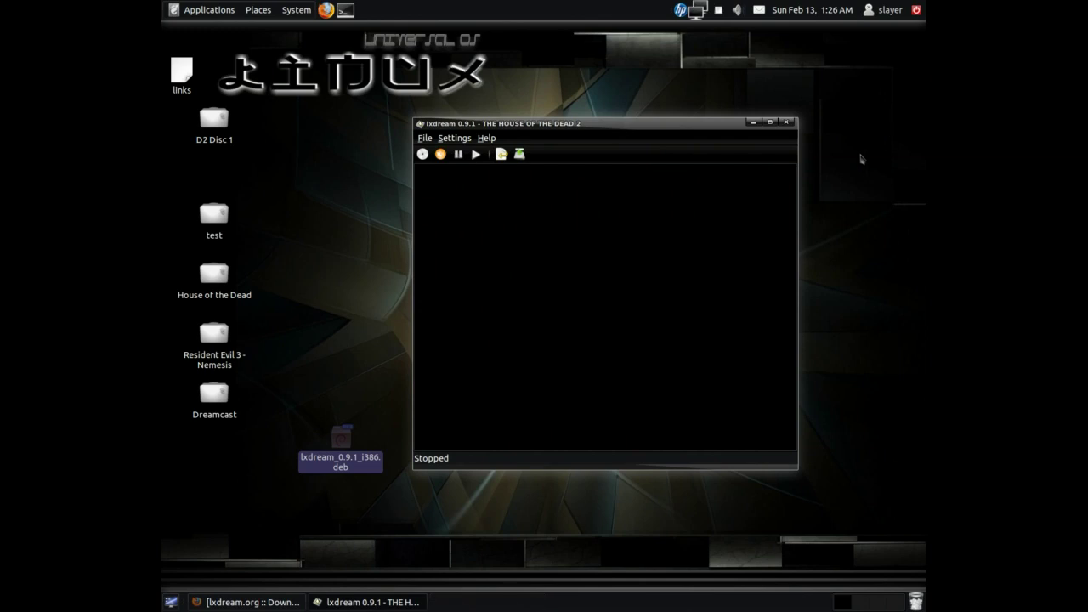
# Step: Review lxdream's path settings for the Bios ROM and Flash ROM and accept them
pyautogui.click(466, 141)
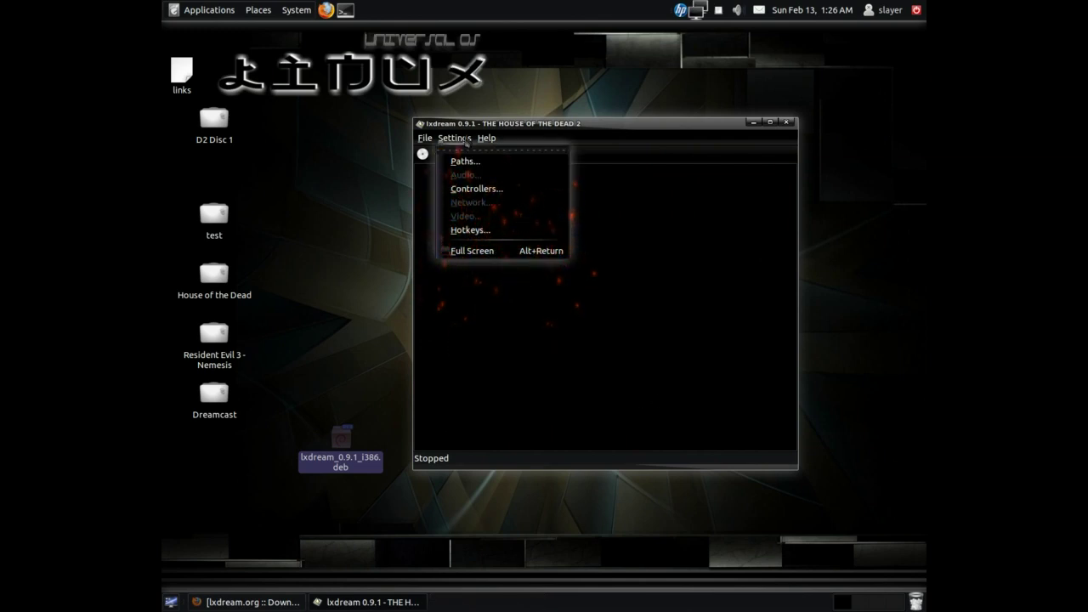
pyautogui.click(465, 160)
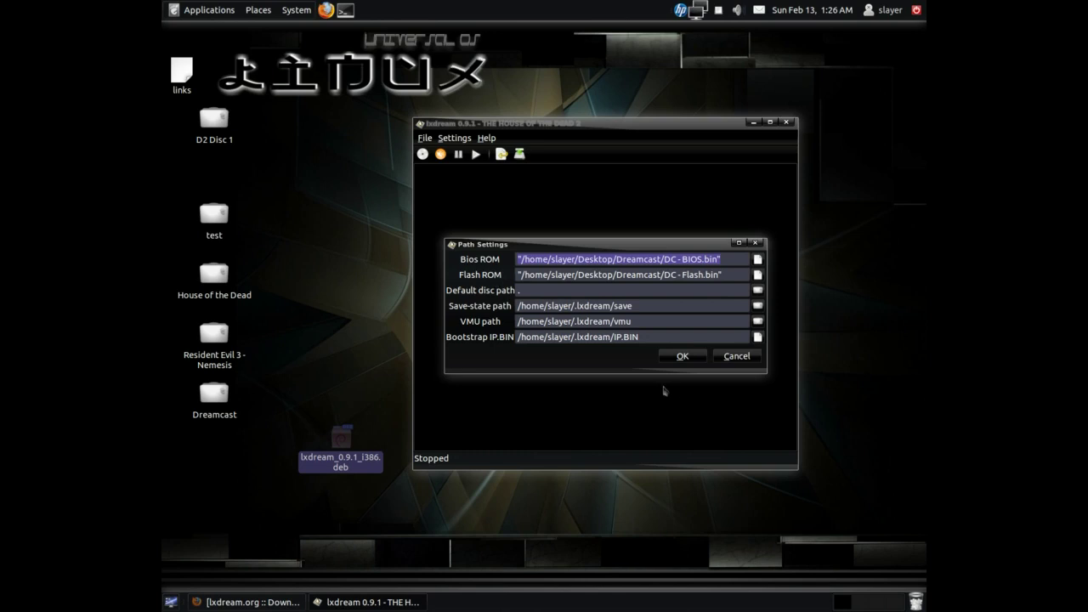
pyautogui.click(682, 357)
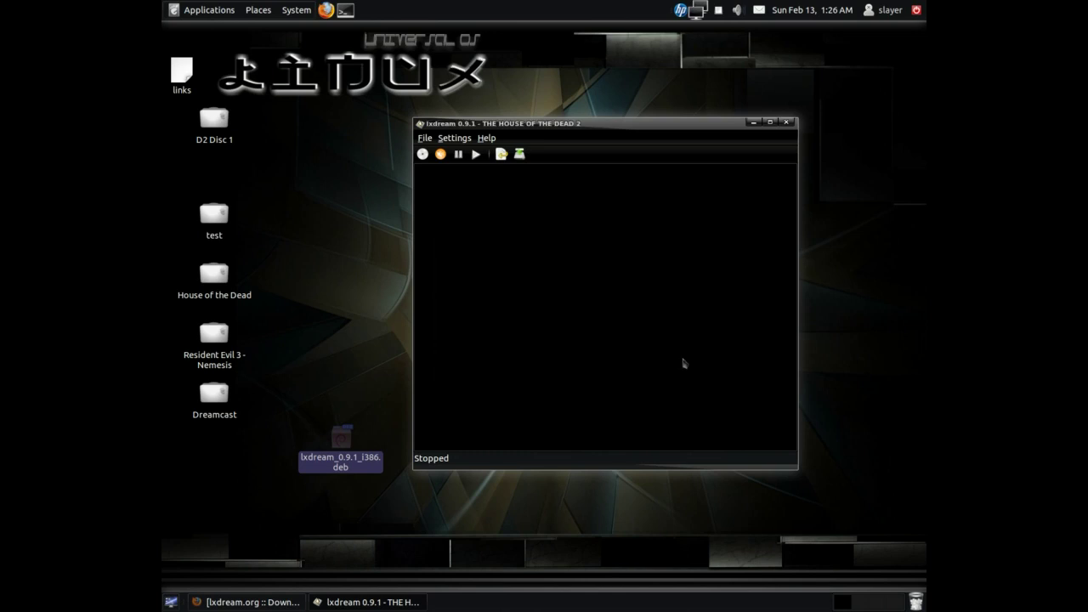
# Step: Select Sega Controller for Port A in the controller settings, review its button mapping and accept the configuration
pyautogui.click(466, 140)
pyautogui.click(471, 189)
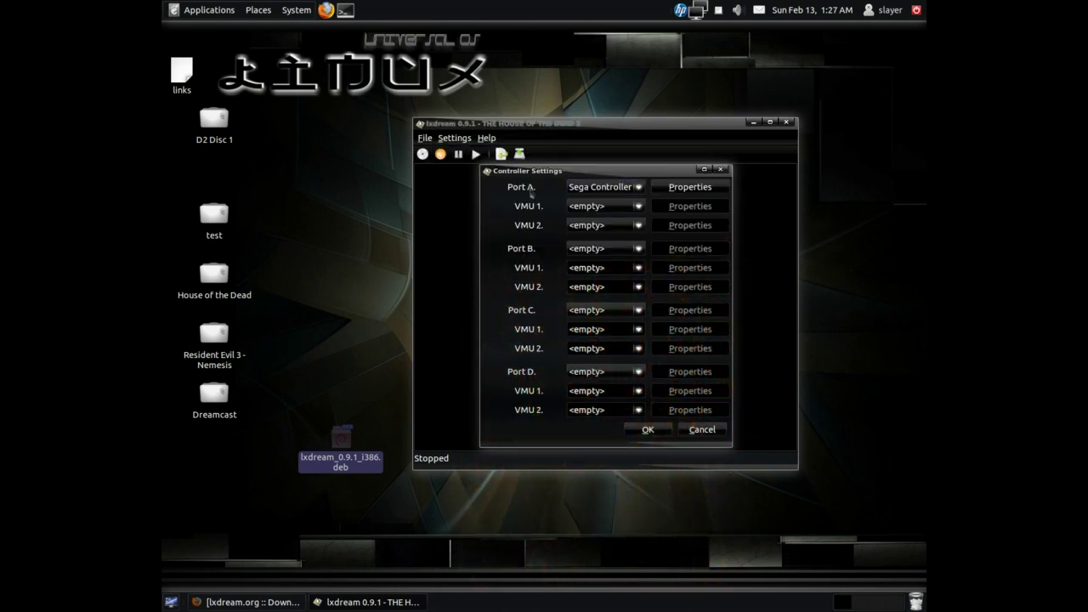
pyautogui.click(637, 190)
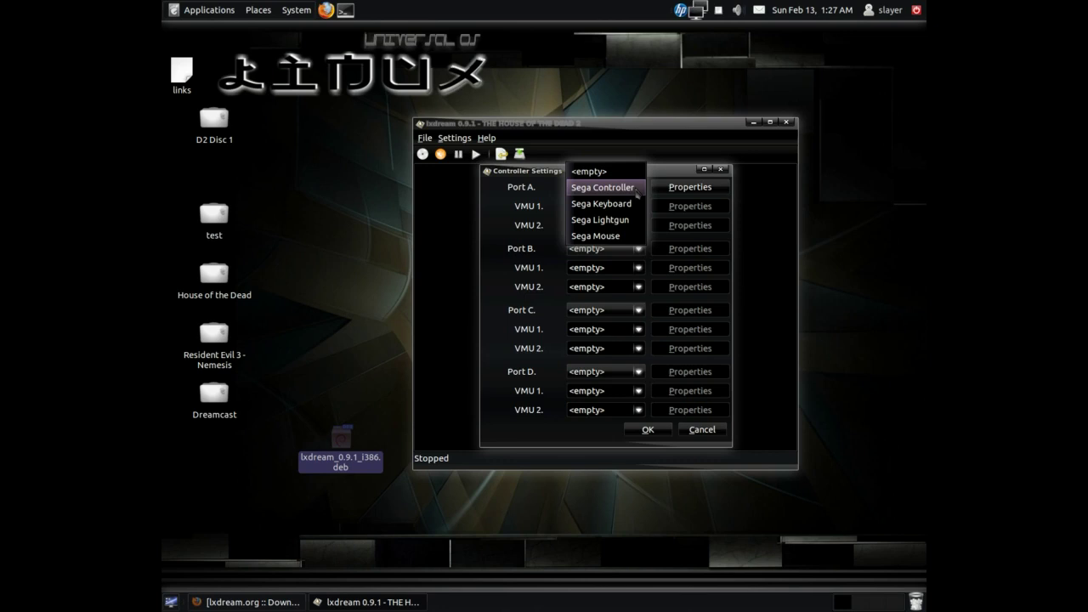
pyautogui.click(637, 189)
pyautogui.click(678, 195)
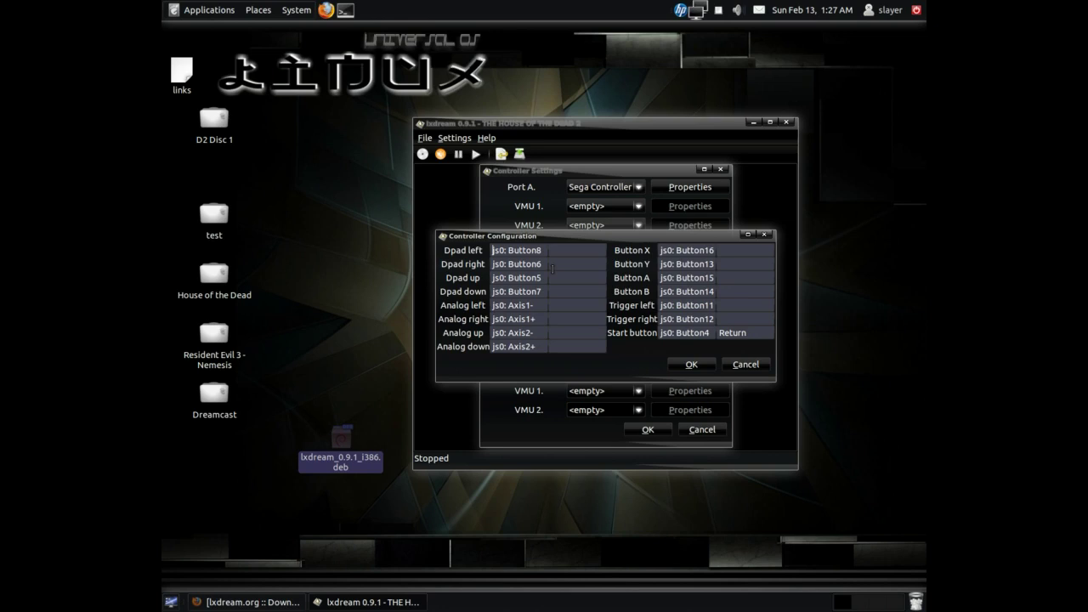
pyautogui.click(689, 367)
pyautogui.click(662, 430)
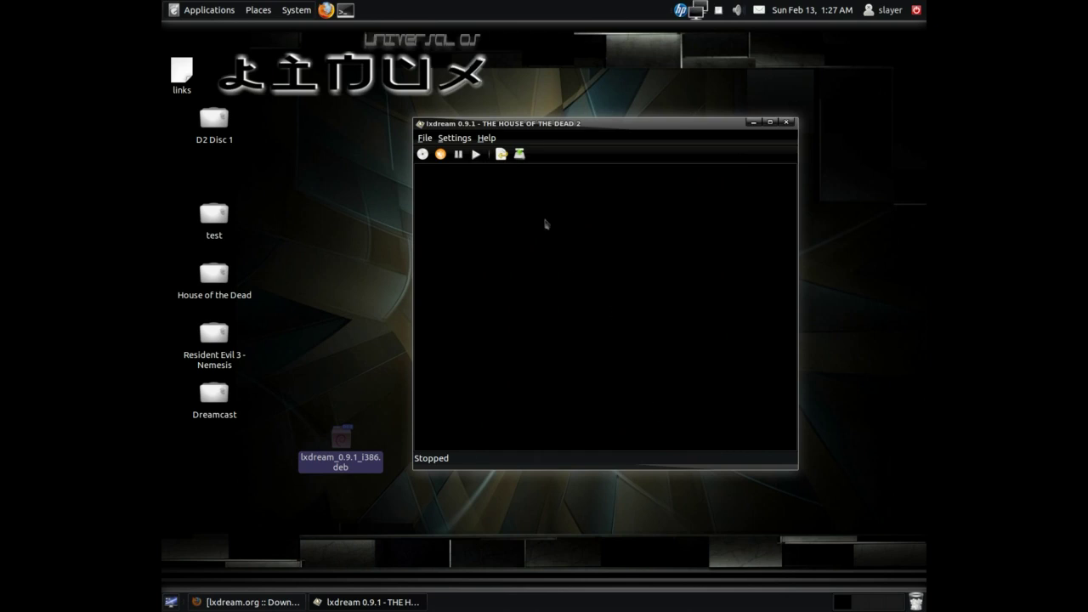
# Step: Load the House of the Dead.cdi image as the GD-Rom and start the emulation
pyautogui.click(424, 138)
pyautogui.moveTo(443, 179)
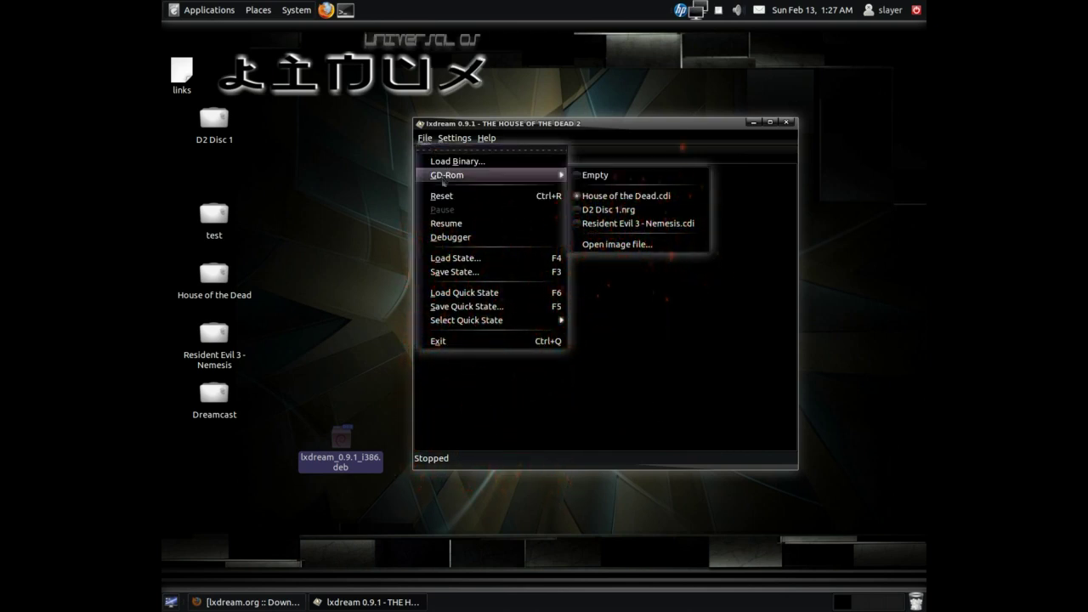
pyautogui.click(646, 197)
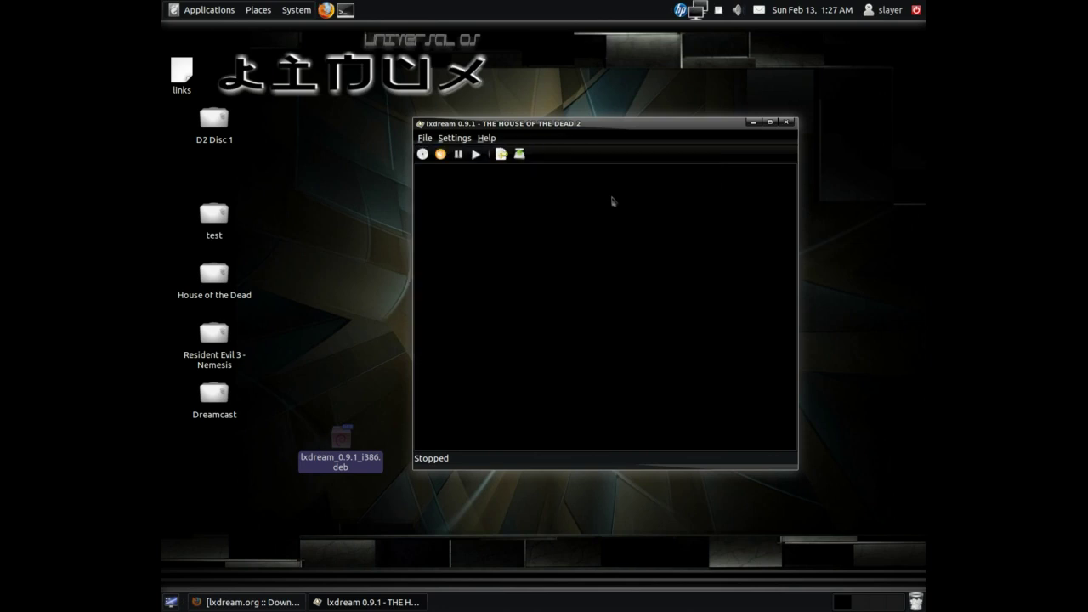
pyautogui.click(477, 155)
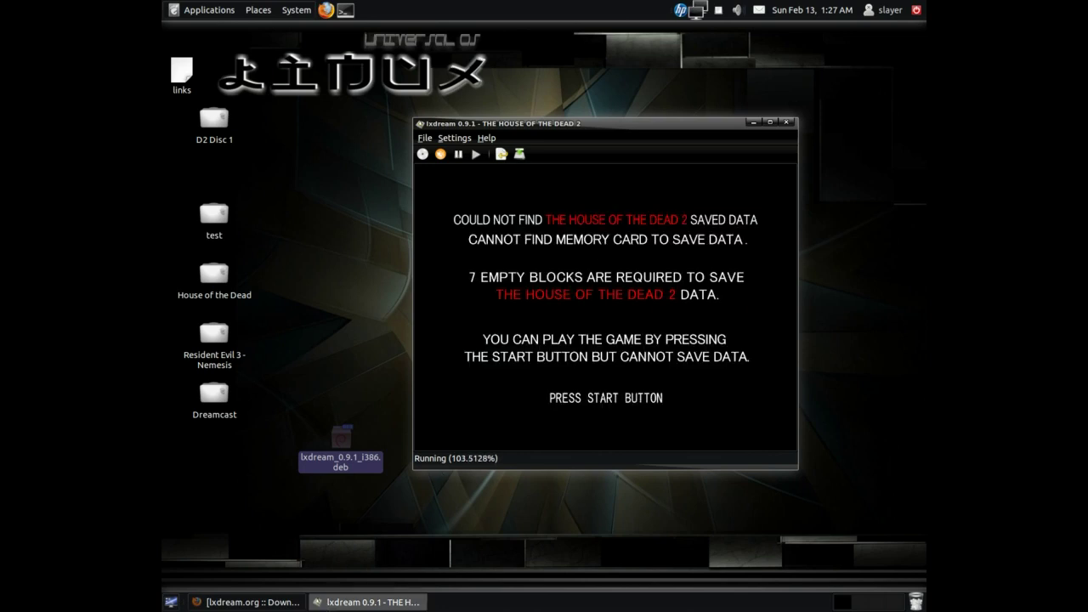
# Step: Switch to Firefox, review the game ratings on the compatibility page linked from lxdream.org's FAQ, and close the browser
pyautogui.click(247, 603)
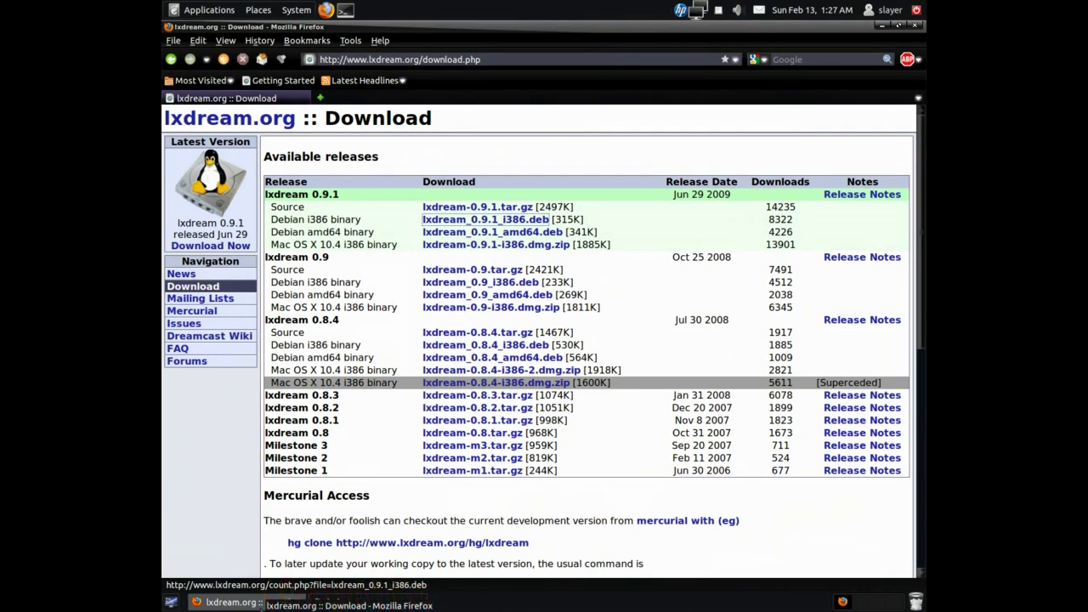
pyautogui.click(177, 349)
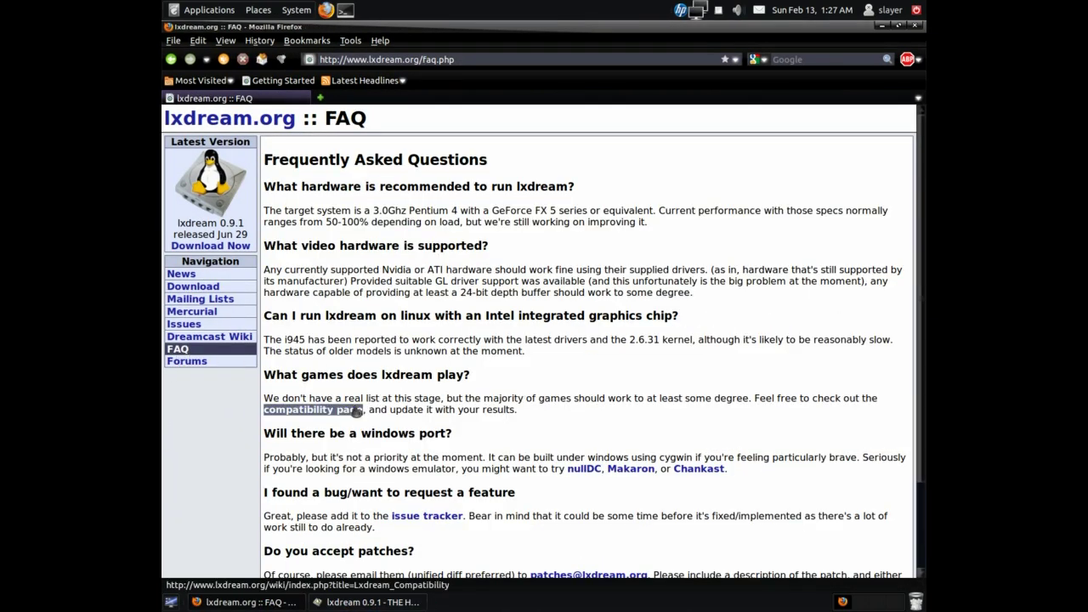
pyautogui.click(337, 411)
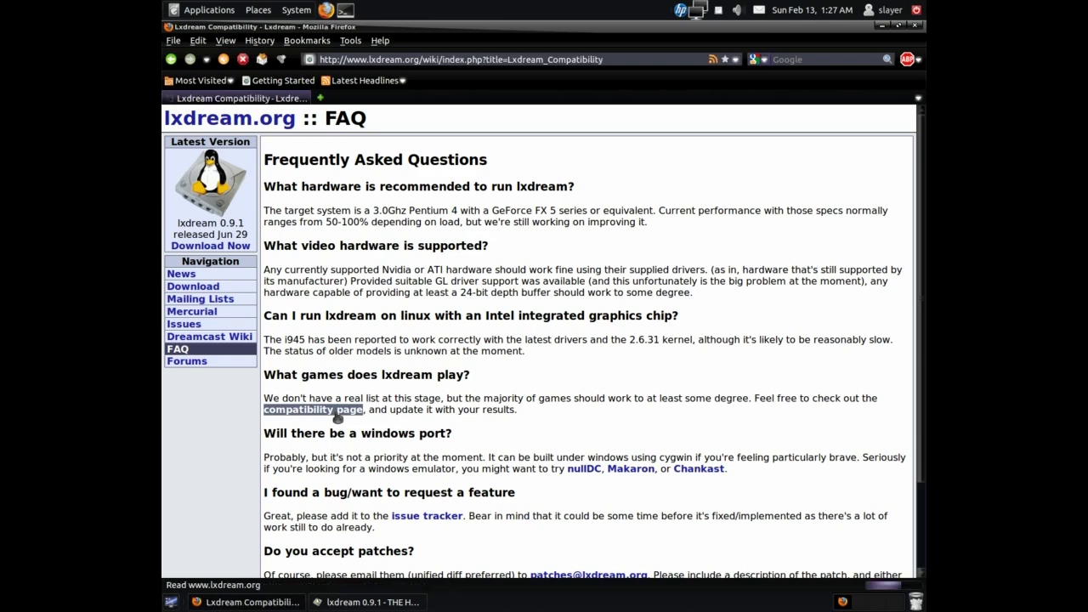
pyautogui.scroll(-1, 492, 400)
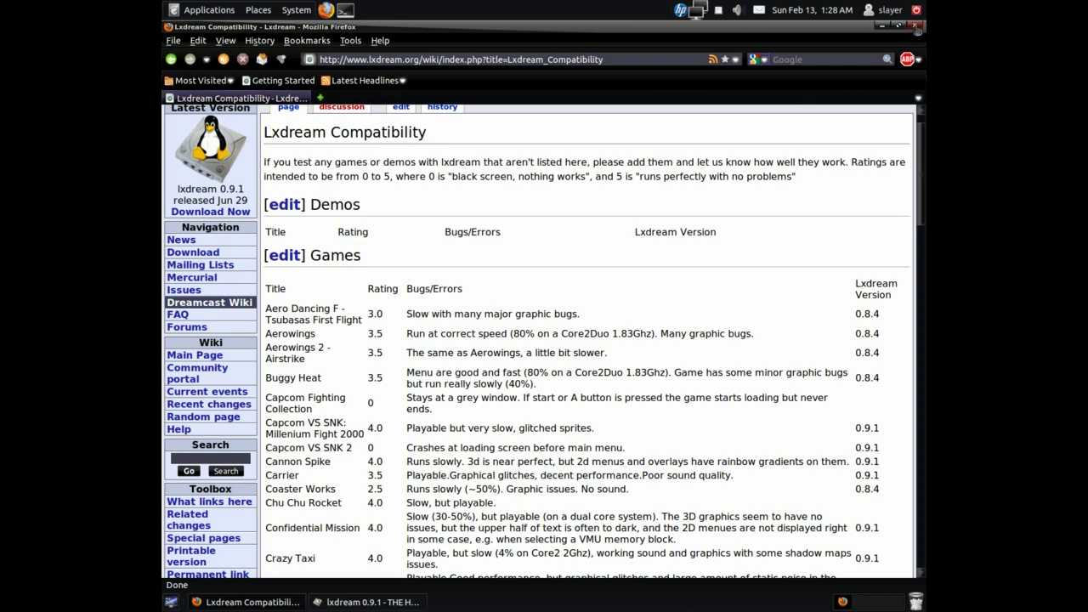
pyautogui.click(915, 24)
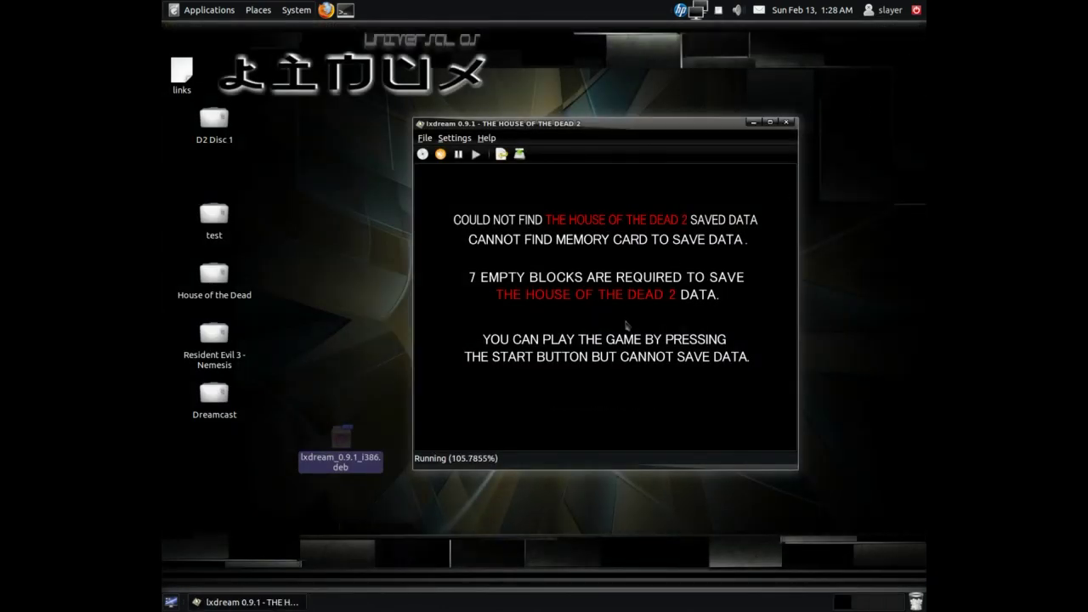
# Step: Continue past the game's memory card notice, maximize the emulator window and switch it to full screen
pyautogui.press('Return')
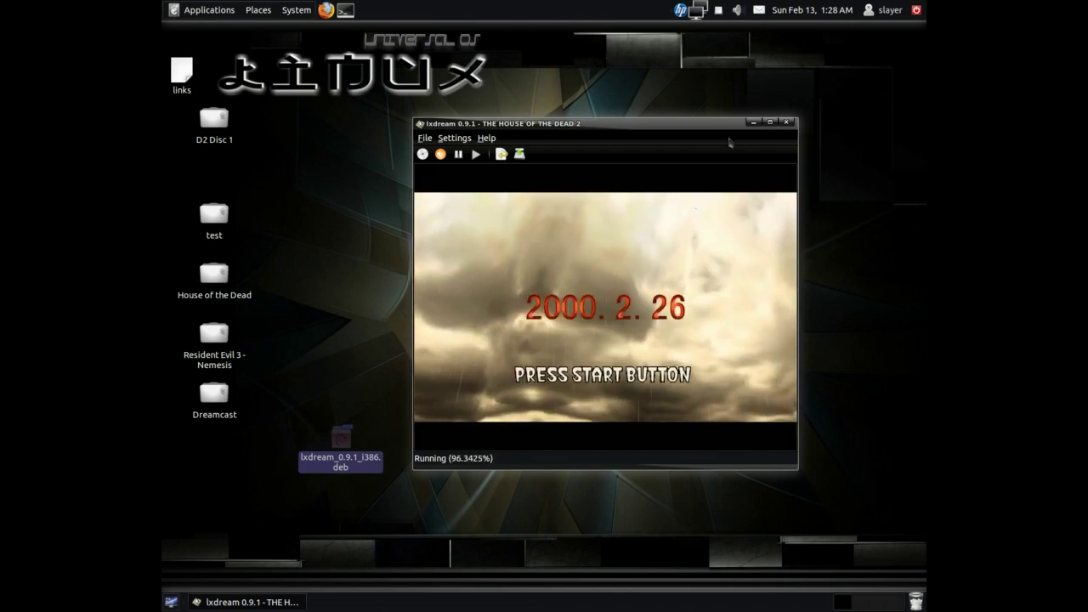
pyautogui.click(769, 122)
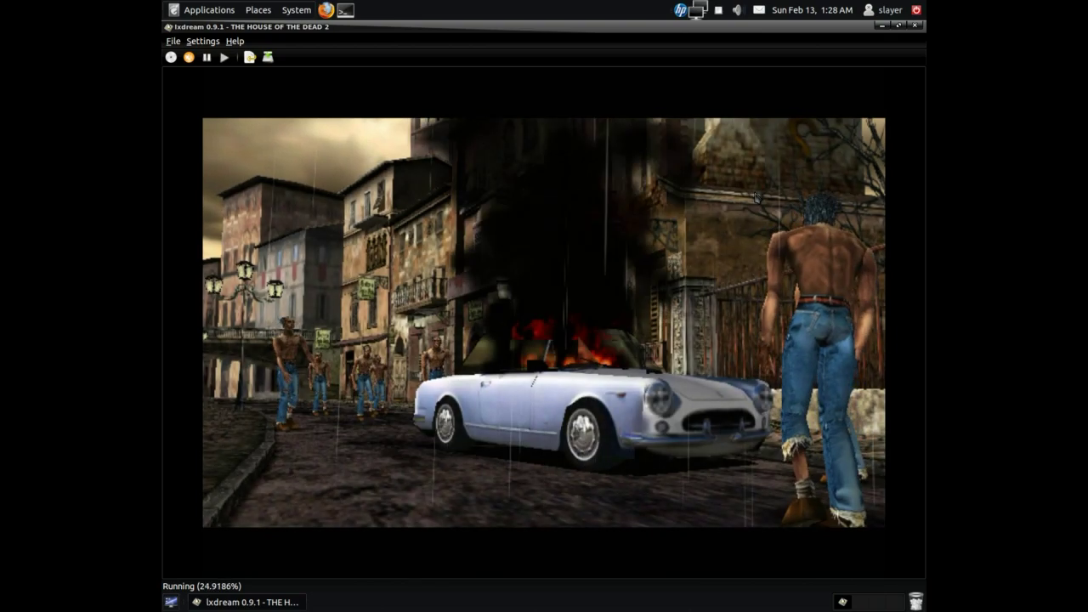
pyautogui.hotkey('alt', 'Return')
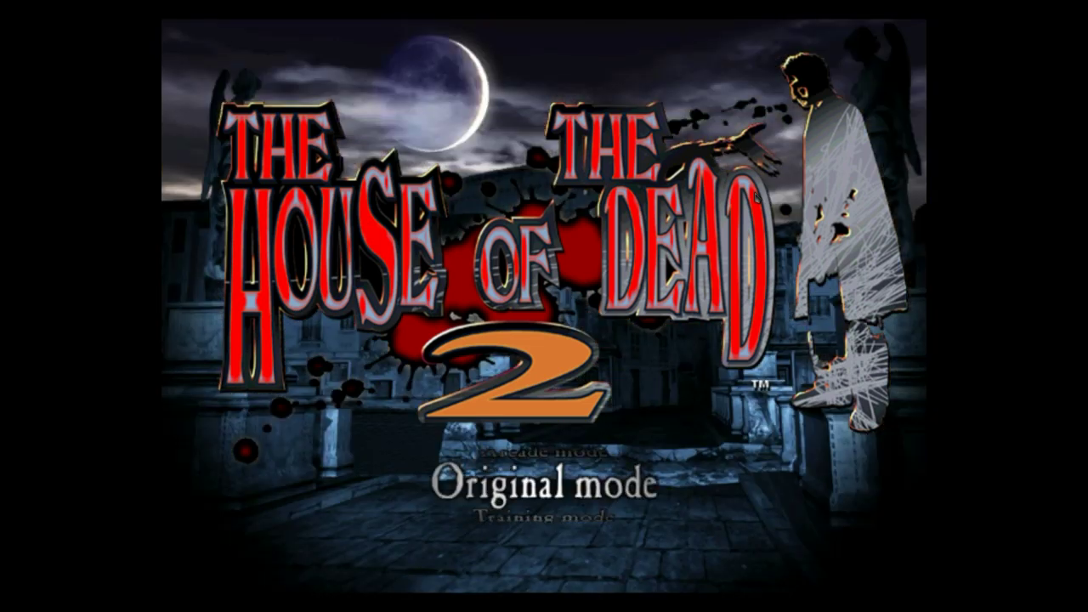
# Step: Start the game in Original mode from The House of the Dead 2's title screen
pyautogui.press('Down')
pyautogui.press('Up')
pyautogui.press('Return')
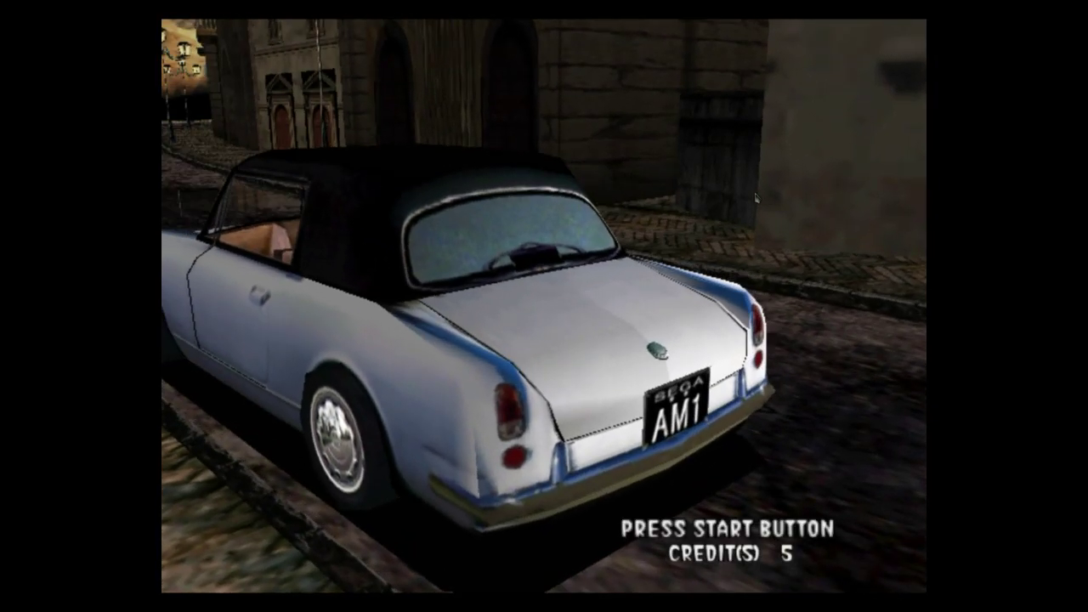
# Step: Leave full screen by calling up the system shutdown dialog, cancel the shutdown and close the emulator
pyautogui.hotkey('ctrl', 'alt', 'Delete')
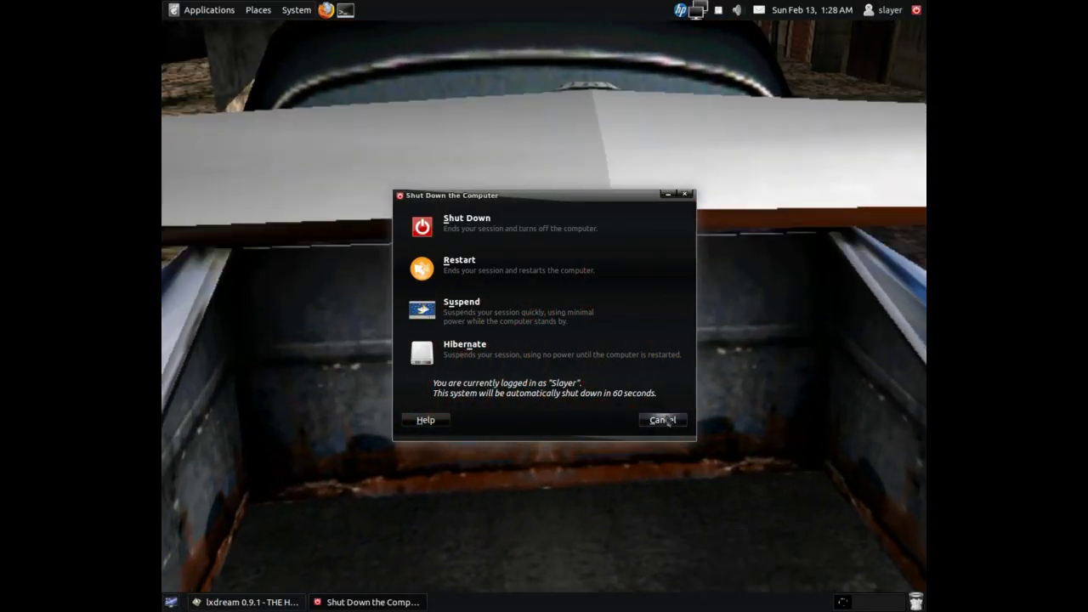
pyautogui.click(663, 420)
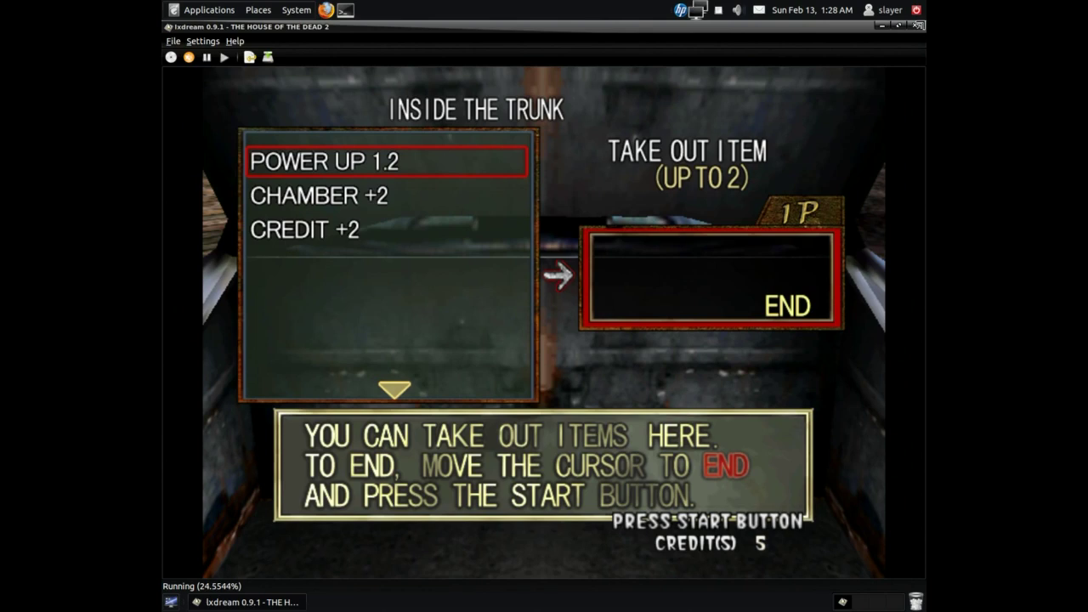
pyautogui.click(916, 25)
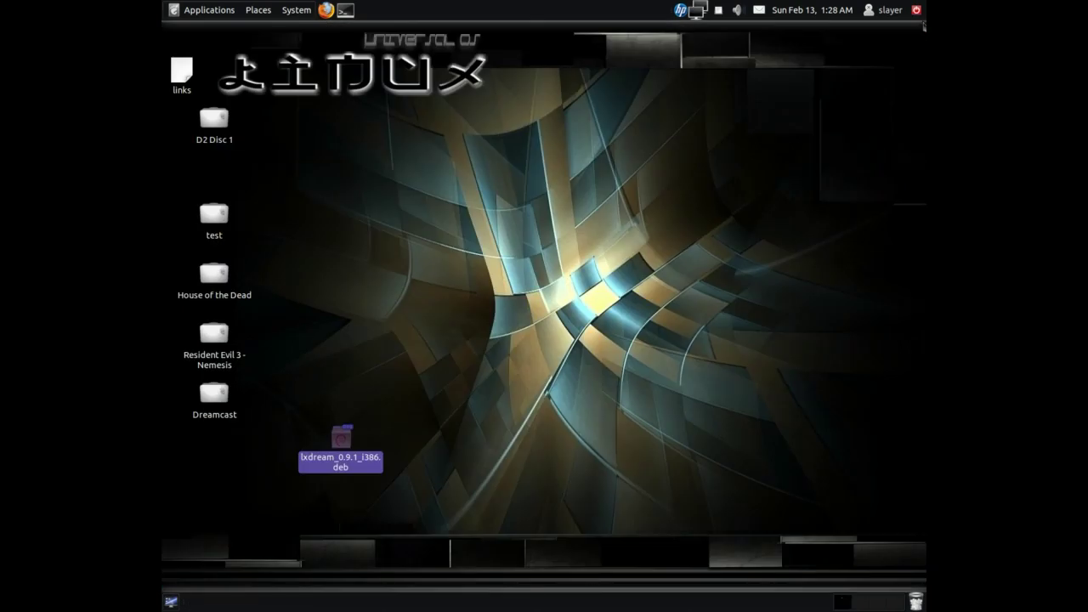